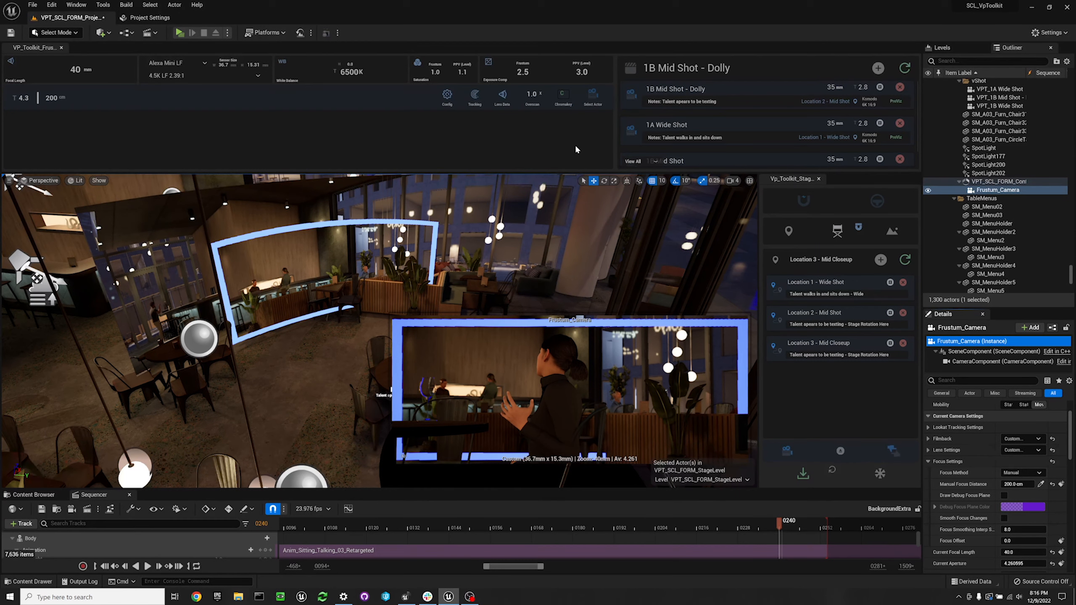
Start a new shot labelled "1C Mid Shot" with the note "Telent walks in and sits down".
{"action": "left_click_drag", "start_coordinate": [921, 162], "coordinate": [924, 161]}
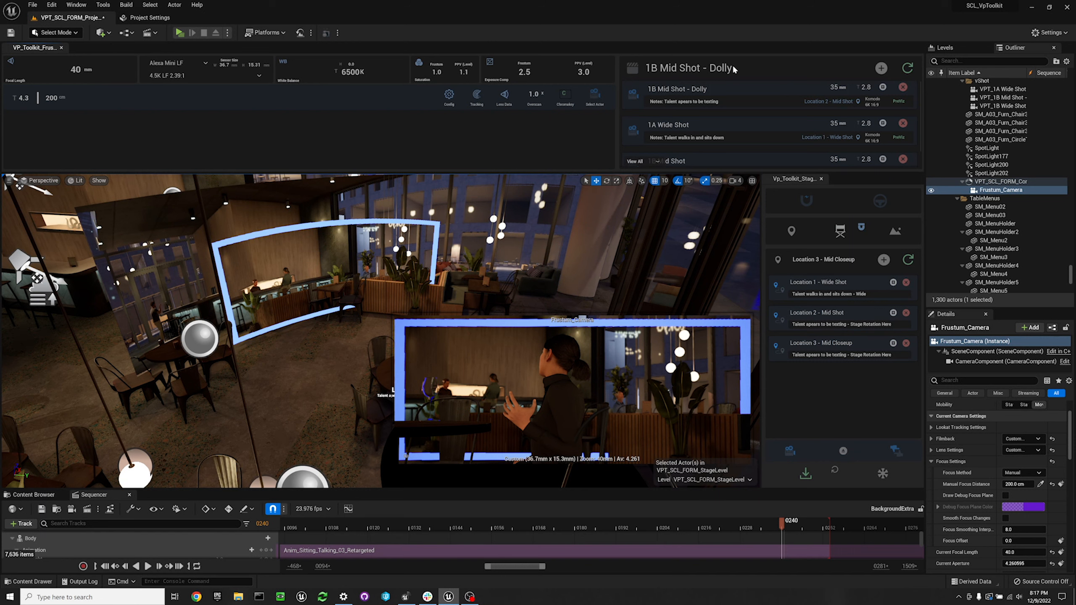
{"action": "left_click", "coordinate": [881, 68]}
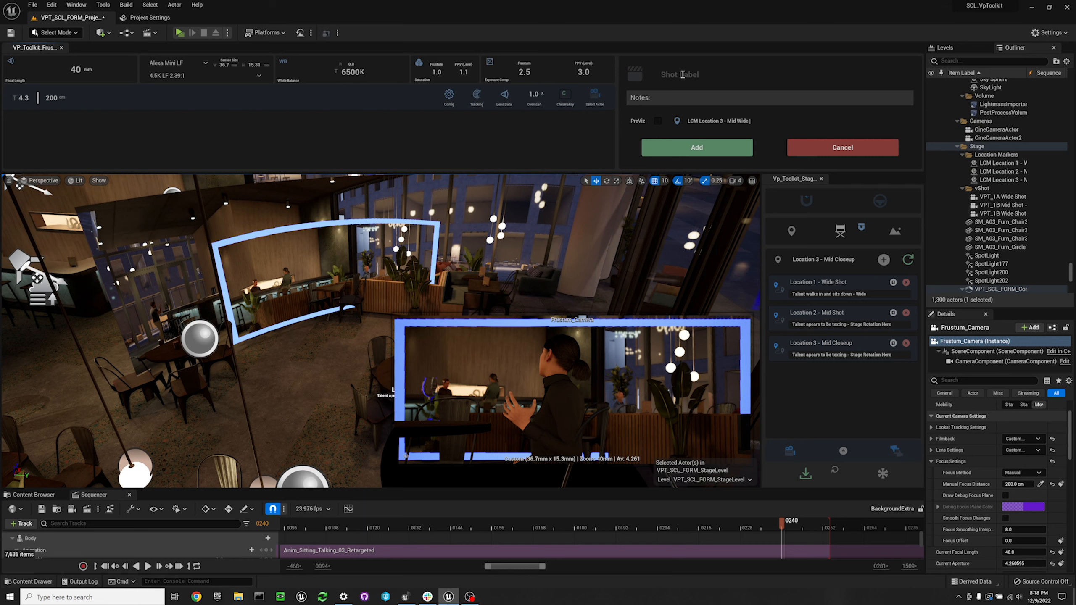
{"action": "type", "text": "1"}
{"action": "type", "text": "A"}
{"action": "key", "text": "BackSpace"}
{"action": "key", "text": "BackSpace"}
{"action": "type", "text": "Telent walks in and sits down"}
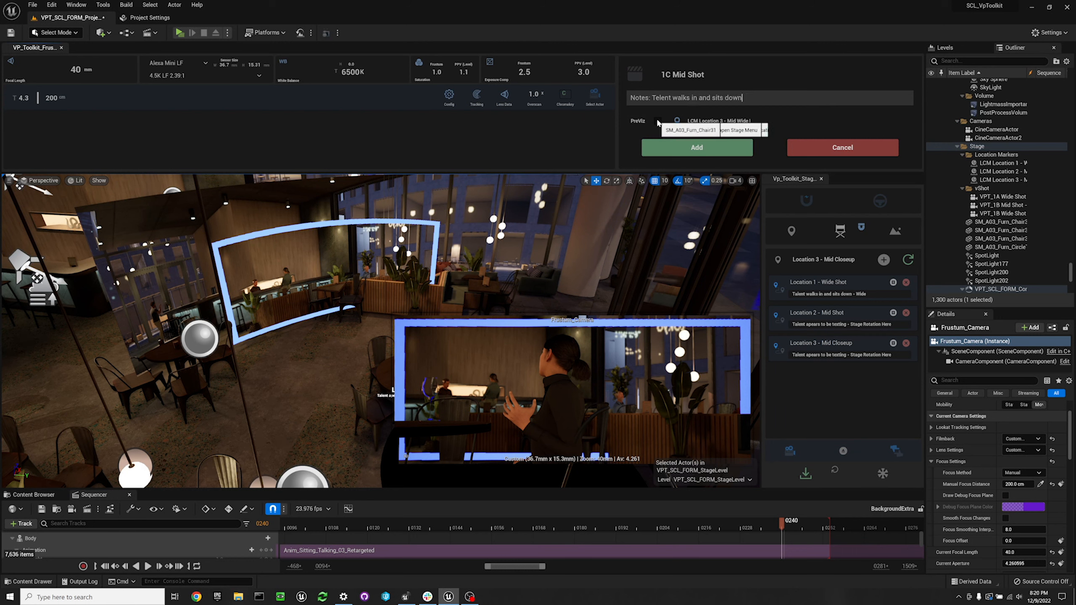
Mark the new shot as PreViz and add it to the shot list.
{"action": "left_click", "coordinate": [657, 121]}
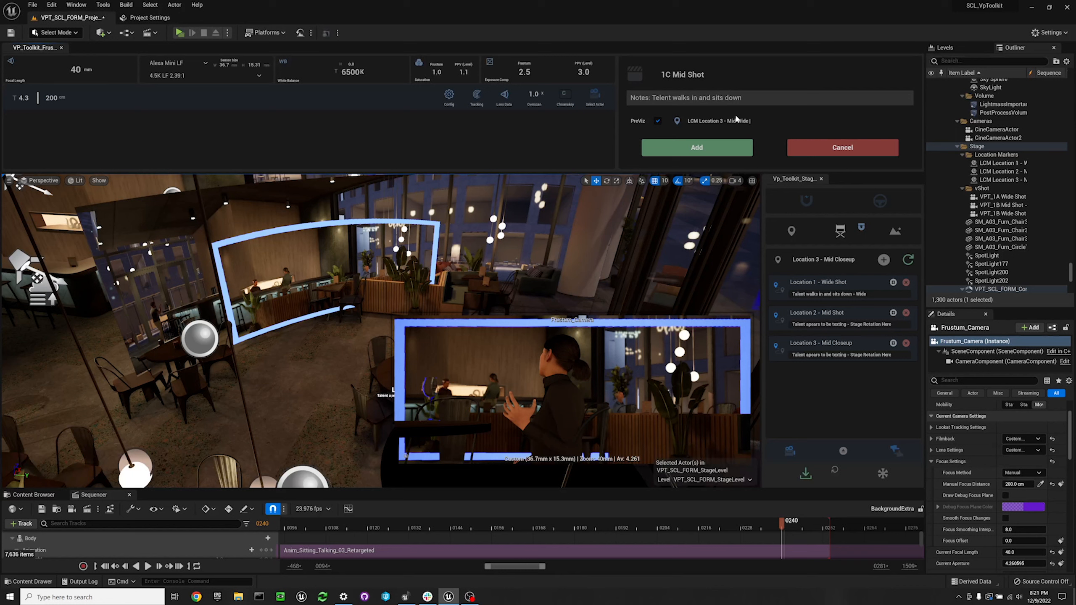
{"action": "left_click", "coordinate": [659, 121]}
{"action": "left_click", "coordinate": [658, 121]}
{"action": "left_click", "coordinate": [736, 148]}
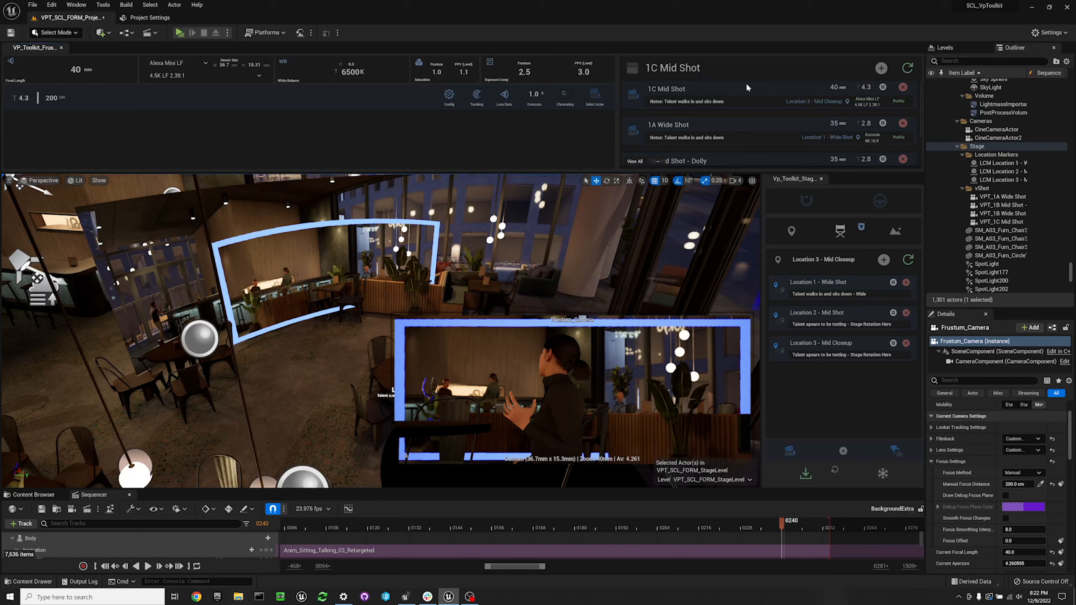
Select the 1C Mid Shot camera and examine its scene name and notes in the actor details.
{"action": "left_click", "coordinate": [746, 87]}
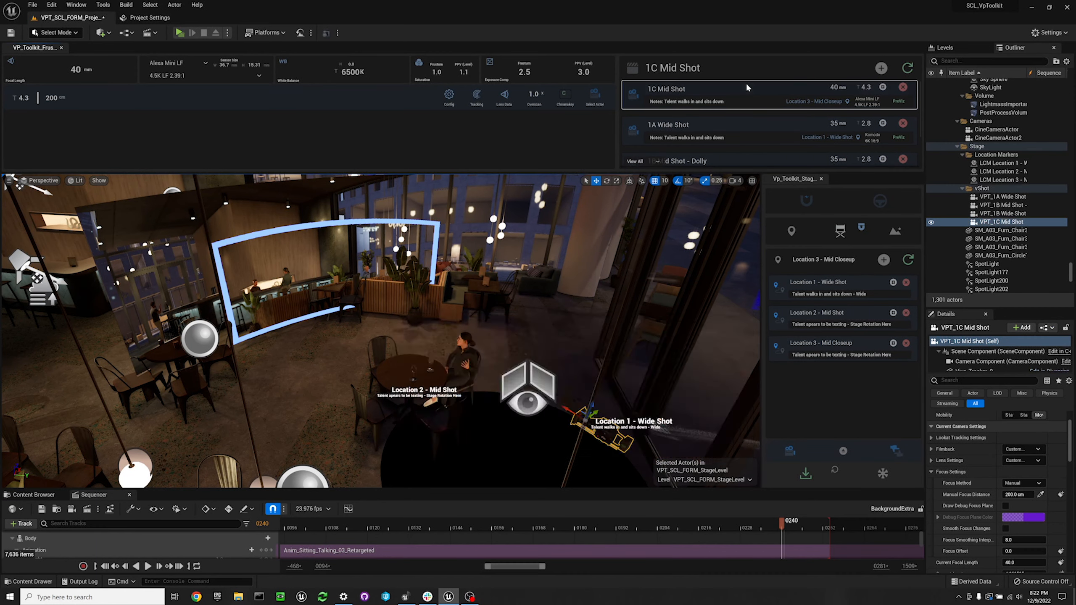
{"action": "left_click", "coordinate": [996, 225]}
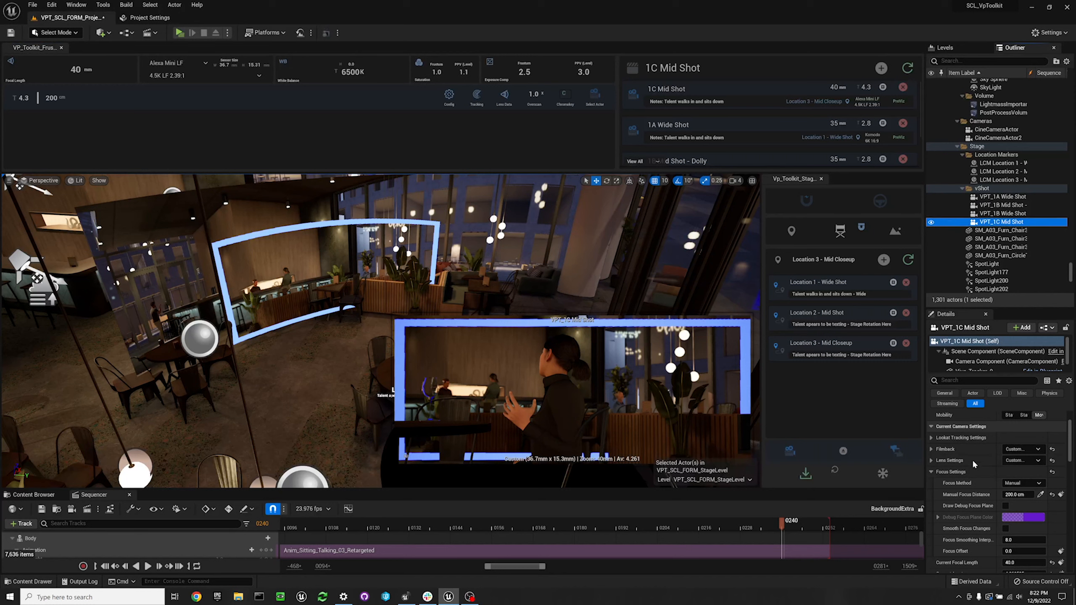
{"action": "scroll", "coordinate": [975, 461], "scroll_direction": "down", "scroll_amount": 4}
{"action": "scroll", "coordinate": [975, 465], "scroll_direction": "down", "scroll_amount": 5}
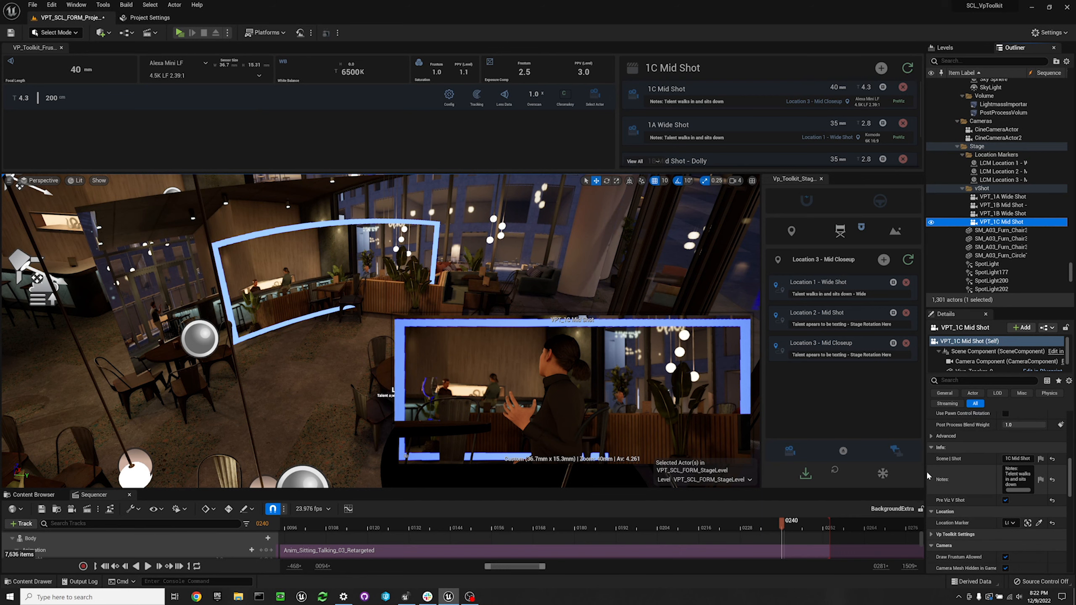
{"action": "left_click_drag", "start_coordinate": [924, 472], "coordinate": [901, 471]}
{"action": "left_click", "coordinate": [986, 459]}
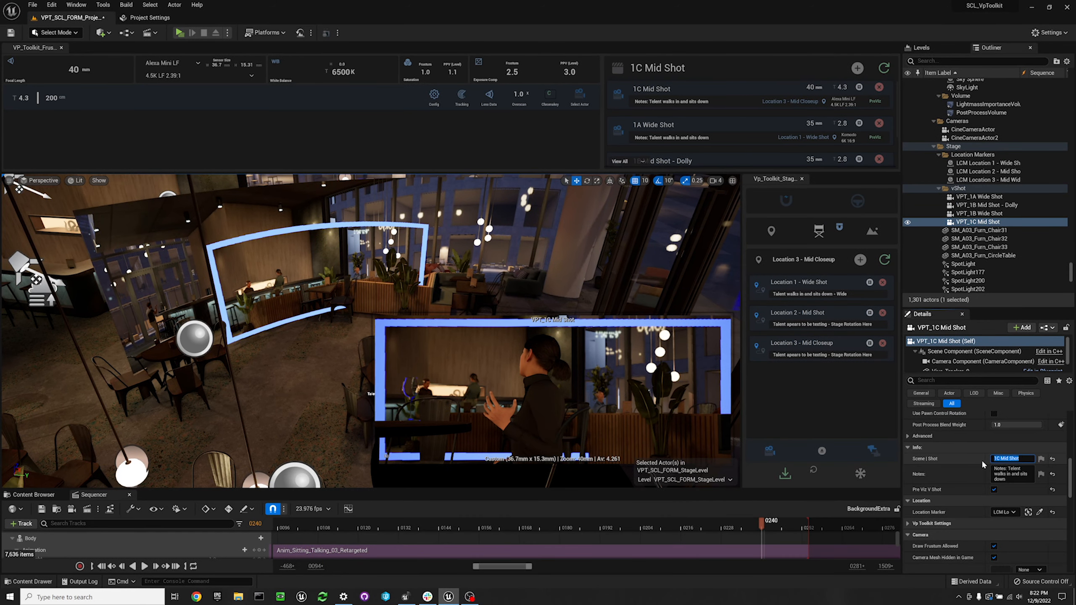
{"action": "left_click", "coordinate": [1012, 479]}
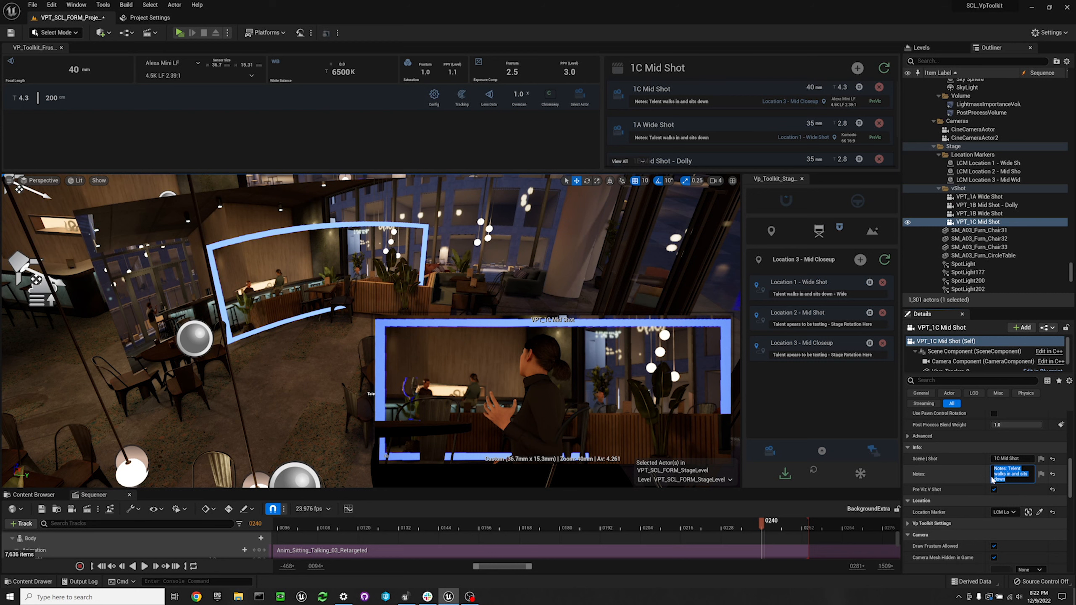
Choose LCM Location 3 - Mid Wide as the 1C Mid Shot's location marker and refresh the shot list.
{"action": "left_click", "coordinate": [1014, 512]}
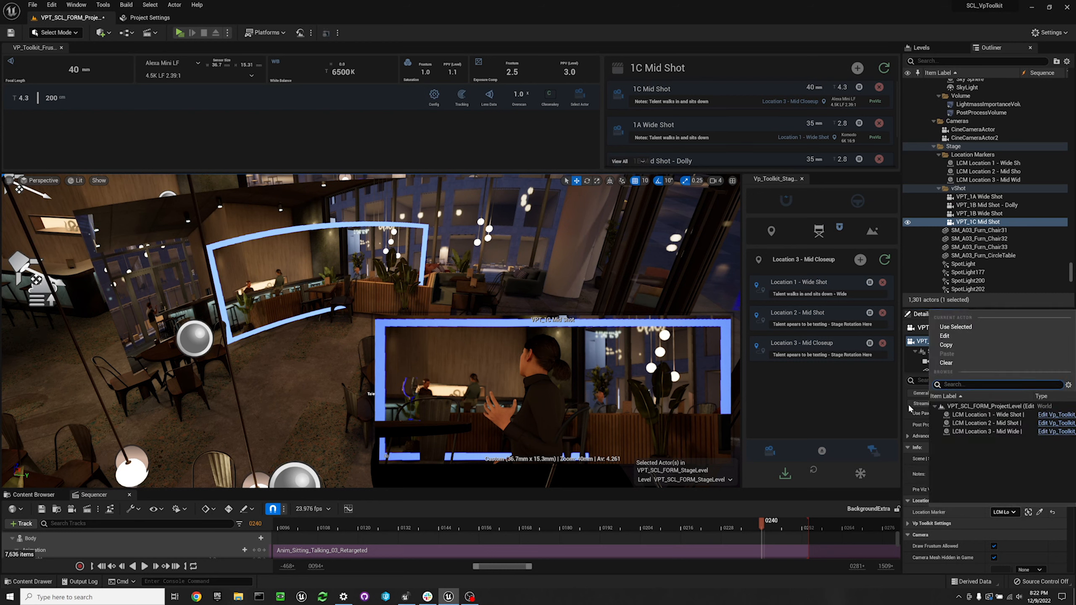
{"action": "left_click", "coordinate": [985, 431]}
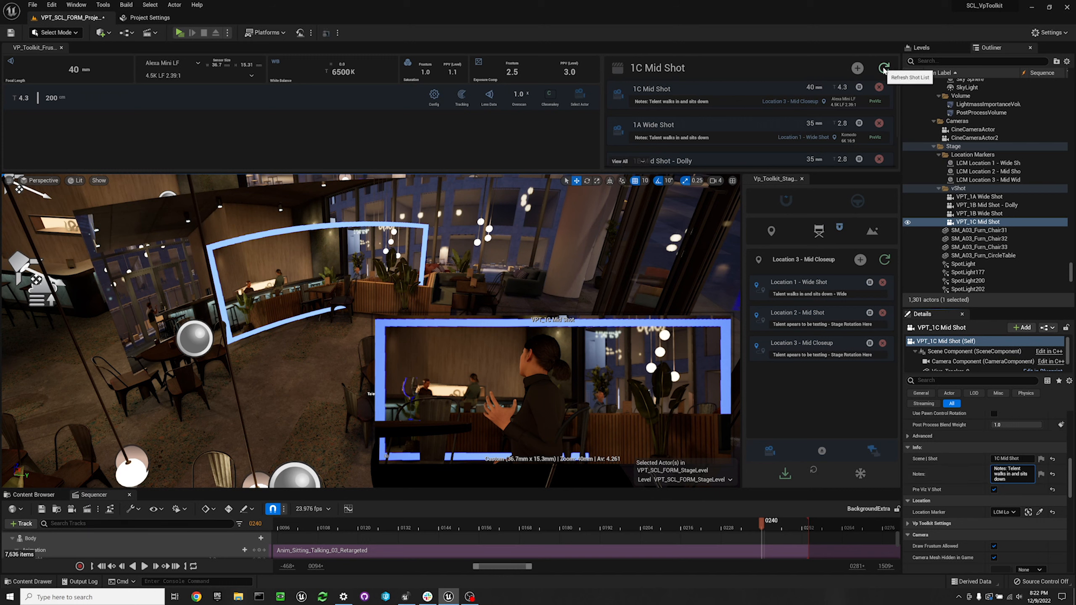
{"action": "left_click", "coordinate": [884, 68]}
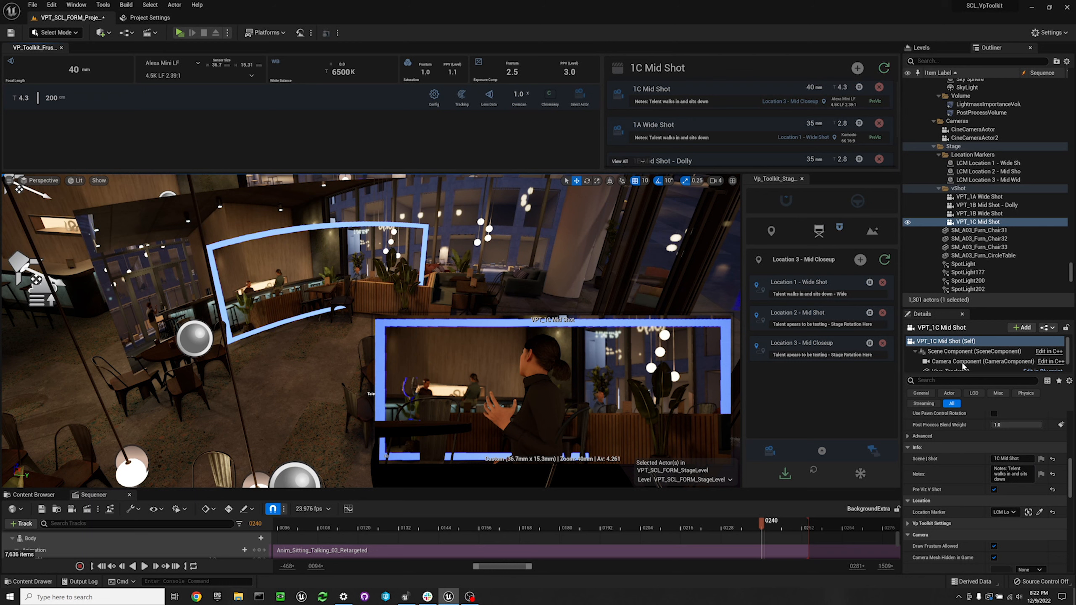
Overwrite the 1C Mid Shot with the current camera settings, including its location marker.
{"action": "left_click", "coordinate": [766, 92]}
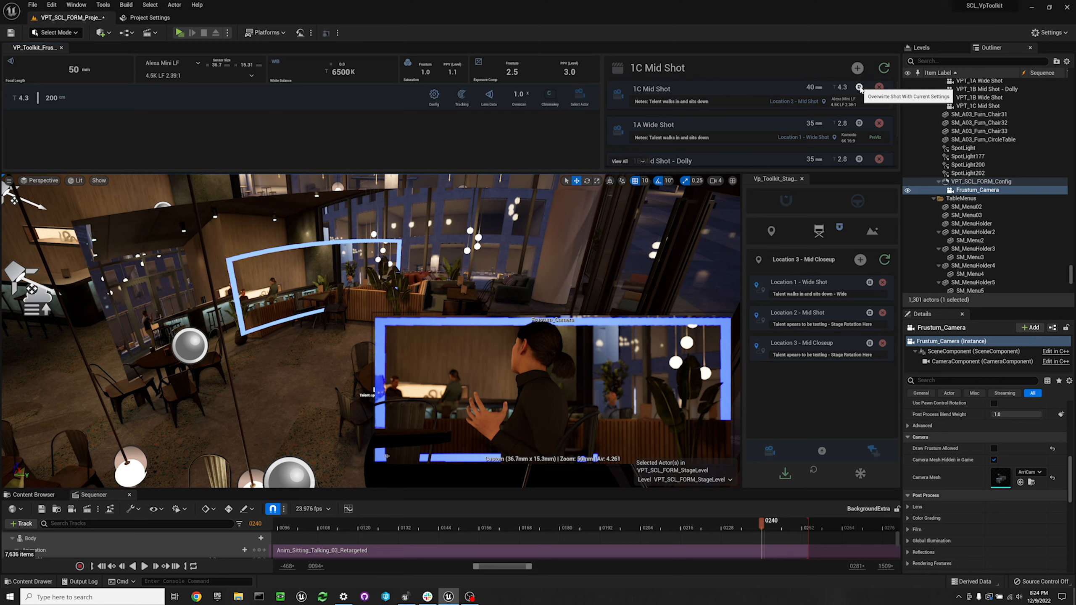
{"action": "left_click", "coordinate": [860, 88]}
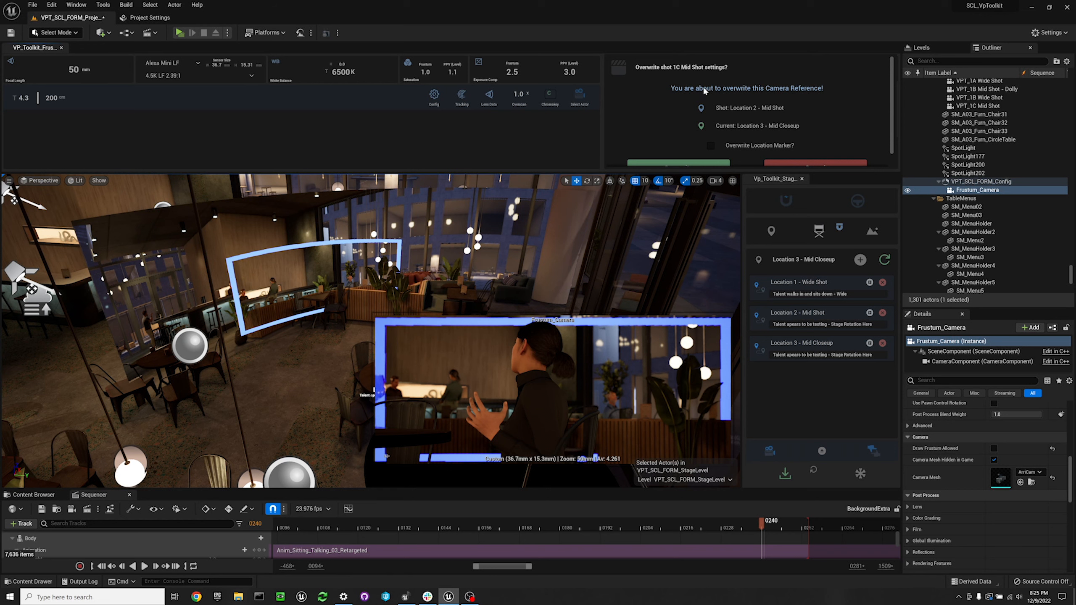
{"action": "scroll", "coordinate": [769, 106], "scroll_direction": "down", "scroll_amount": 1}
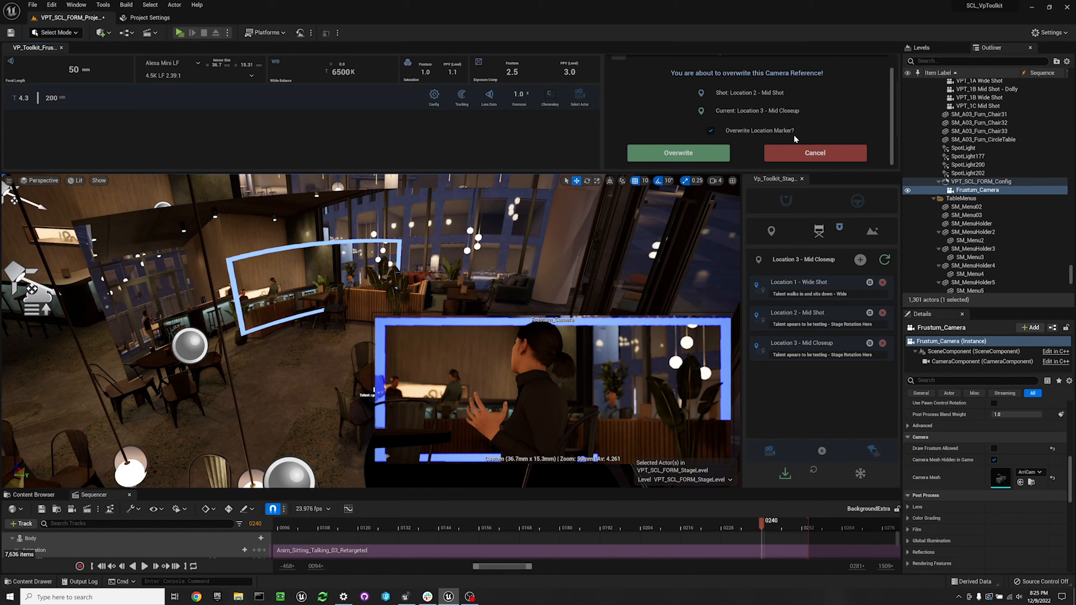
{"action": "left_click", "coordinate": [681, 156]}
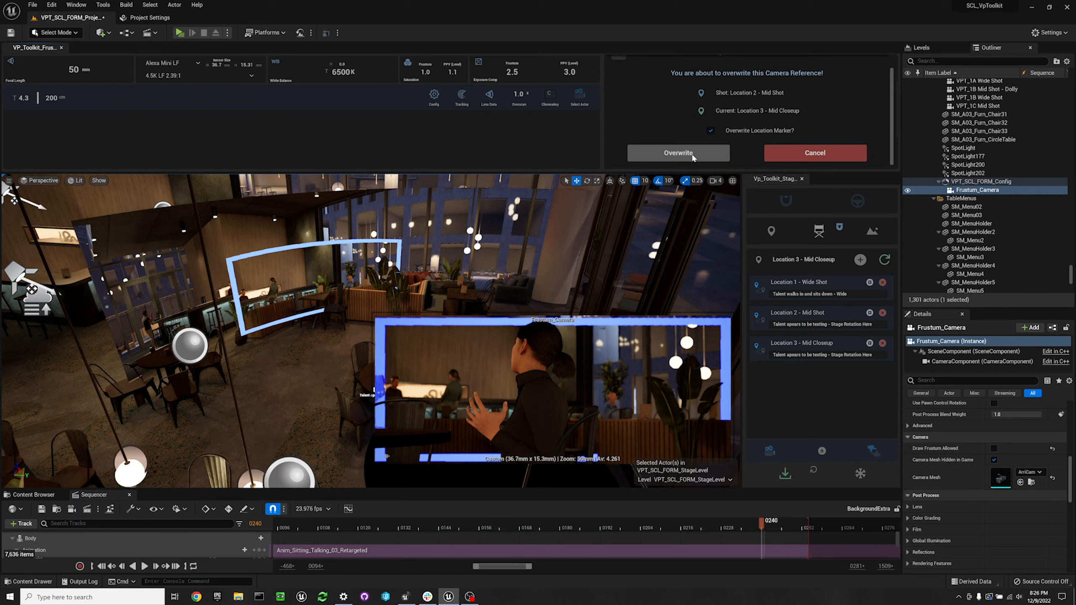
{"action": "left_click", "coordinate": [693, 157]}
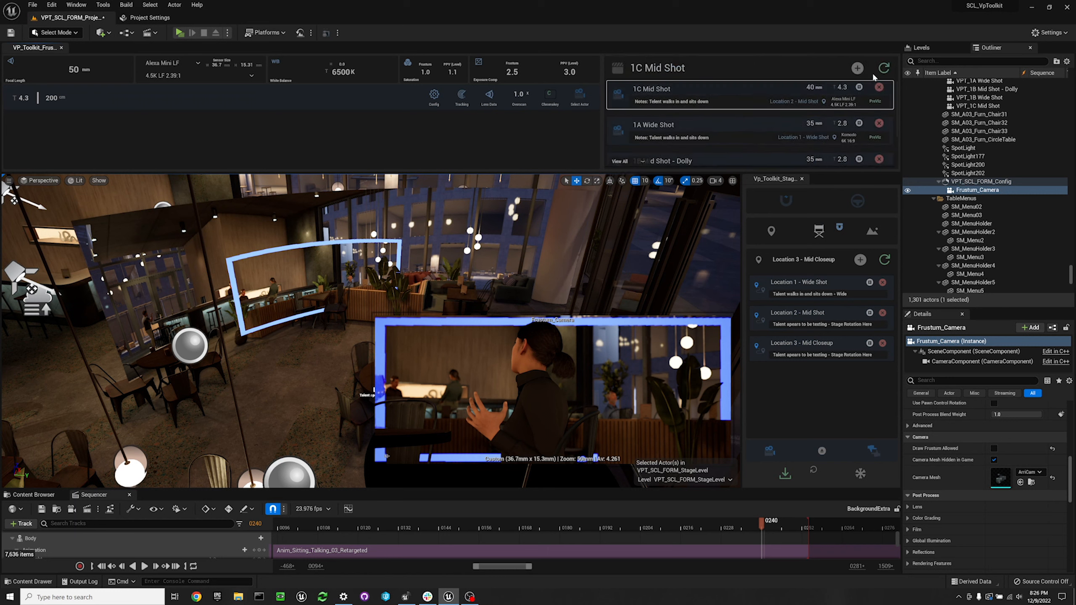
Select the 1C Mid Shot and set its focal length to 30 mm.
{"action": "left_click", "coordinate": [740, 86]}
{"action": "left_click", "coordinate": [741, 87]}
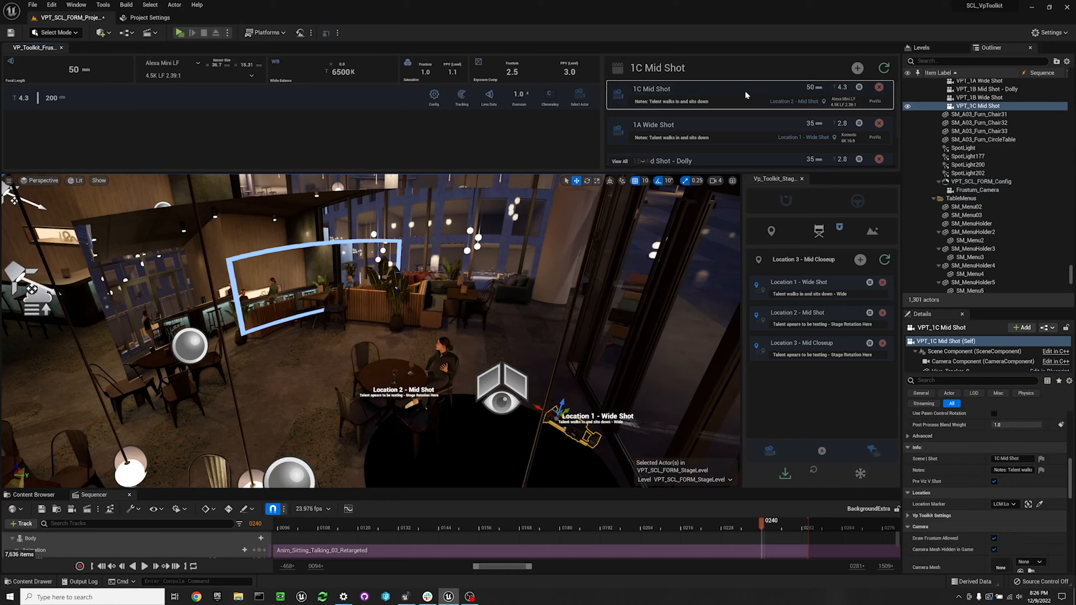
{"action": "left_click", "coordinate": [809, 88]}
{"action": "left_click", "coordinate": [810, 87]}
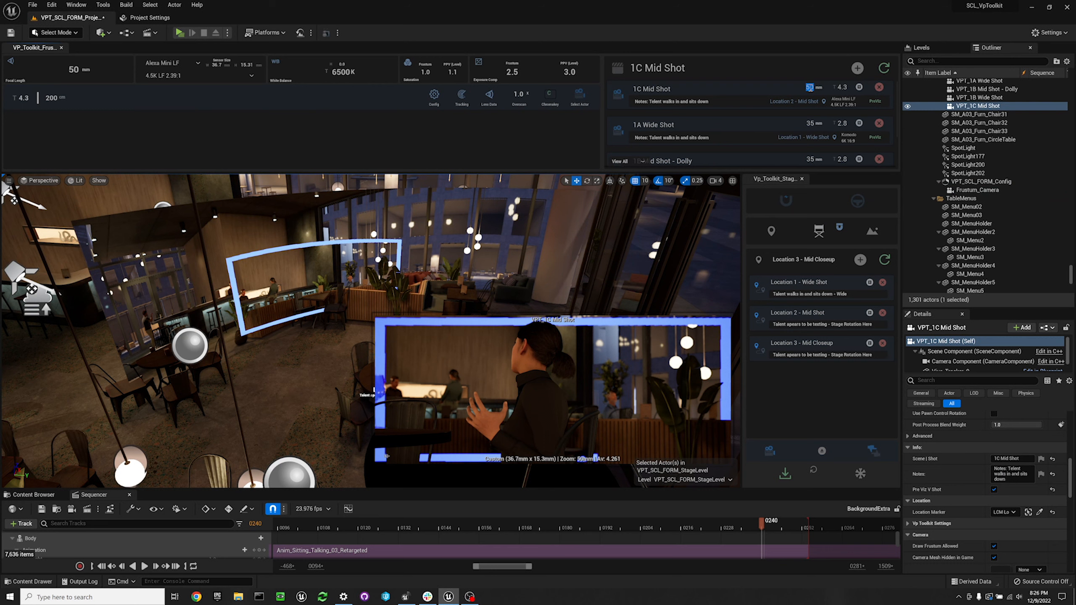
{"action": "type", "text": "30"}
{"action": "key", "text": "Return"}
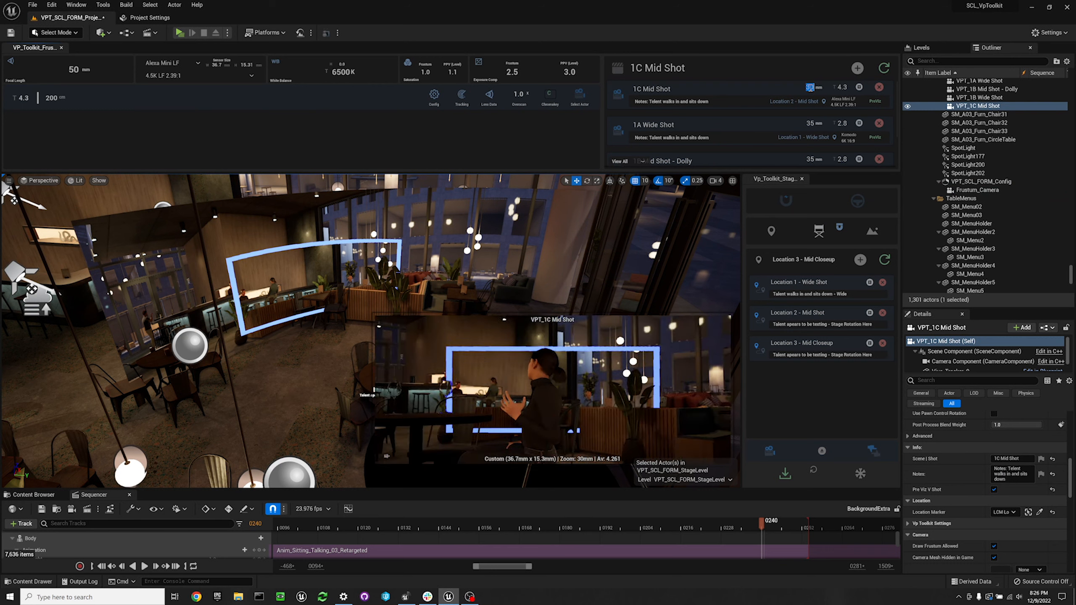
Set the 1C Mid Shot's focal length to 50 mm and reselect the shot.
{"action": "type", "text": "50"}
{"action": "key", "text": "Tab"}
{"action": "left_click", "coordinate": [787, 92]}
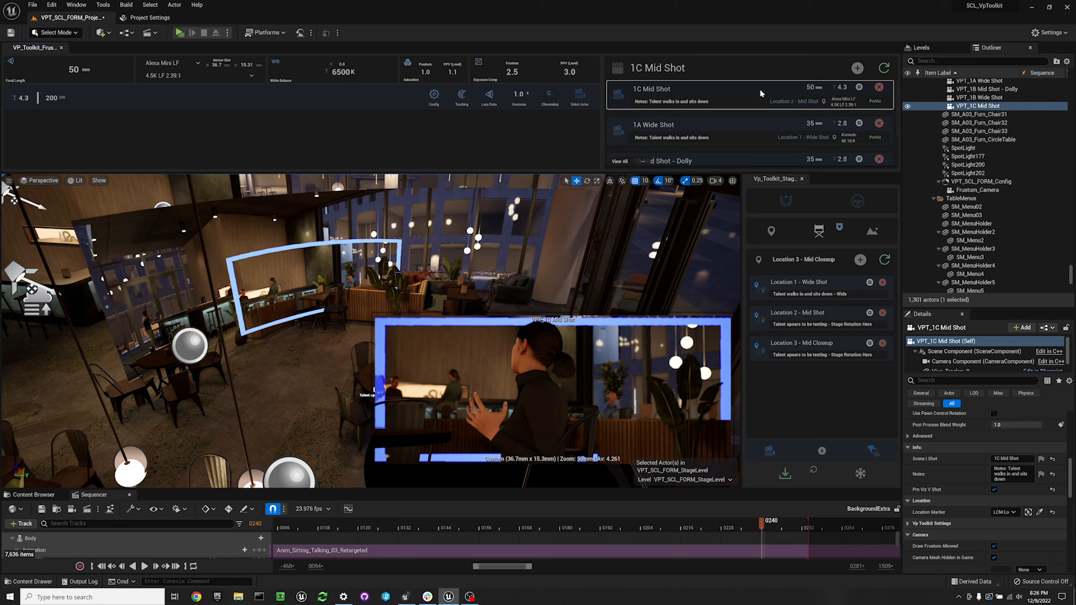
{"action": "left_click", "coordinate": [762, 90]}
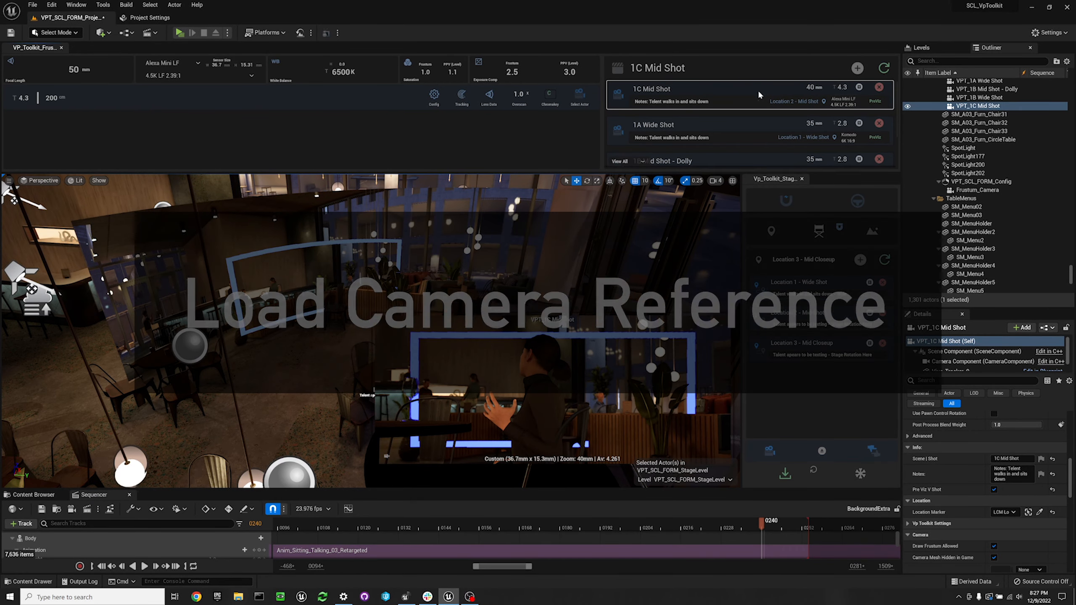
Open the load options for the 1C Mid Shot and compare the listed settings with the camera's details.
{"action": "left_click", "coordinate": [619, 95]}
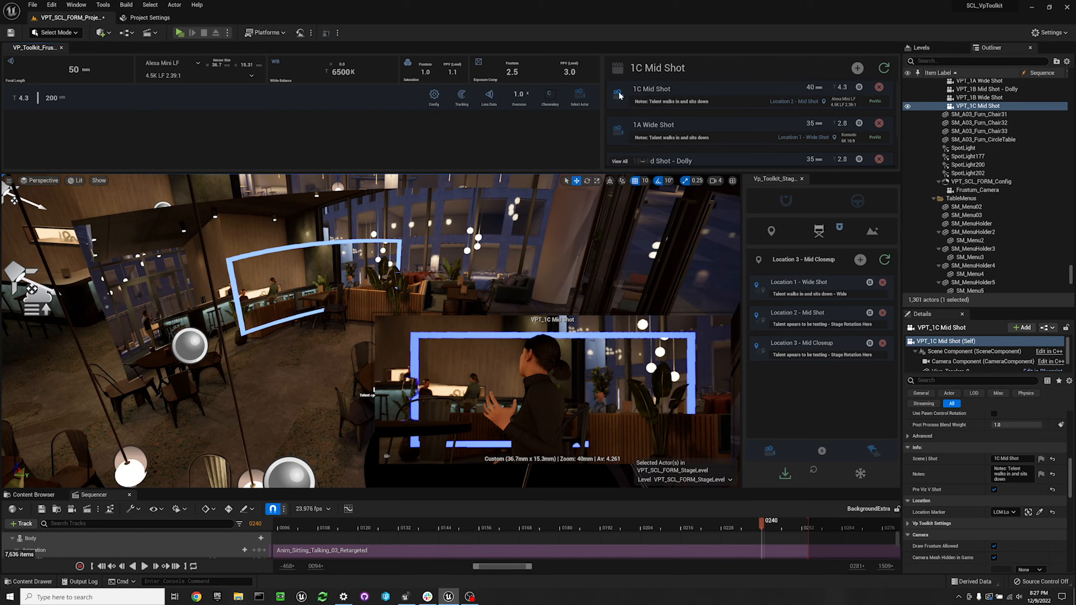
{"action": "left_click", "coordinate": [617, 96]}
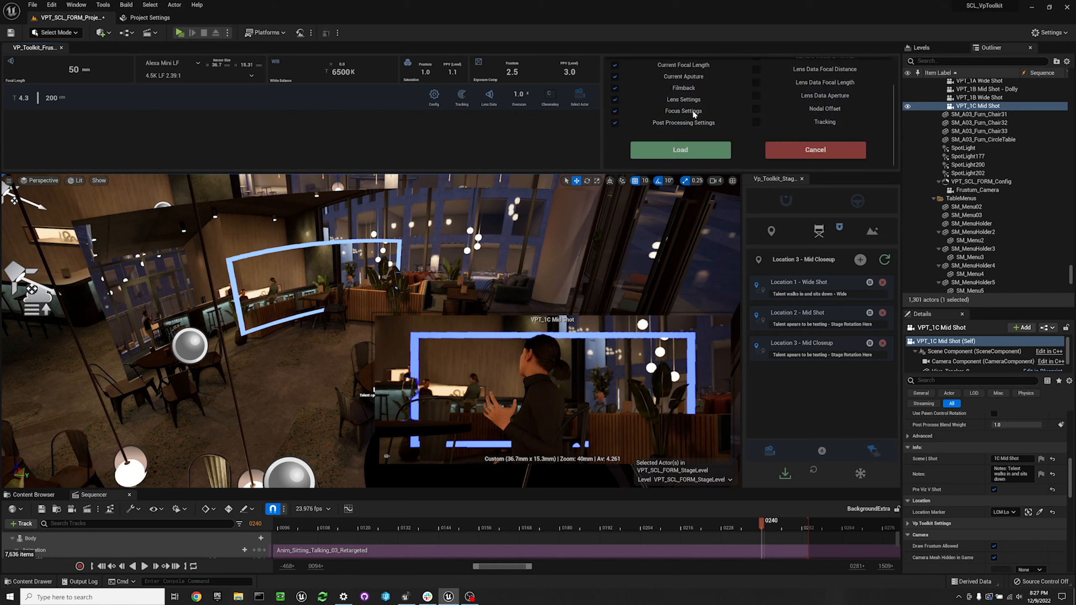
{"action": "scroll", "coordinate": [734, 113], "scroll_direction": "up", "scroll_amount": 3}
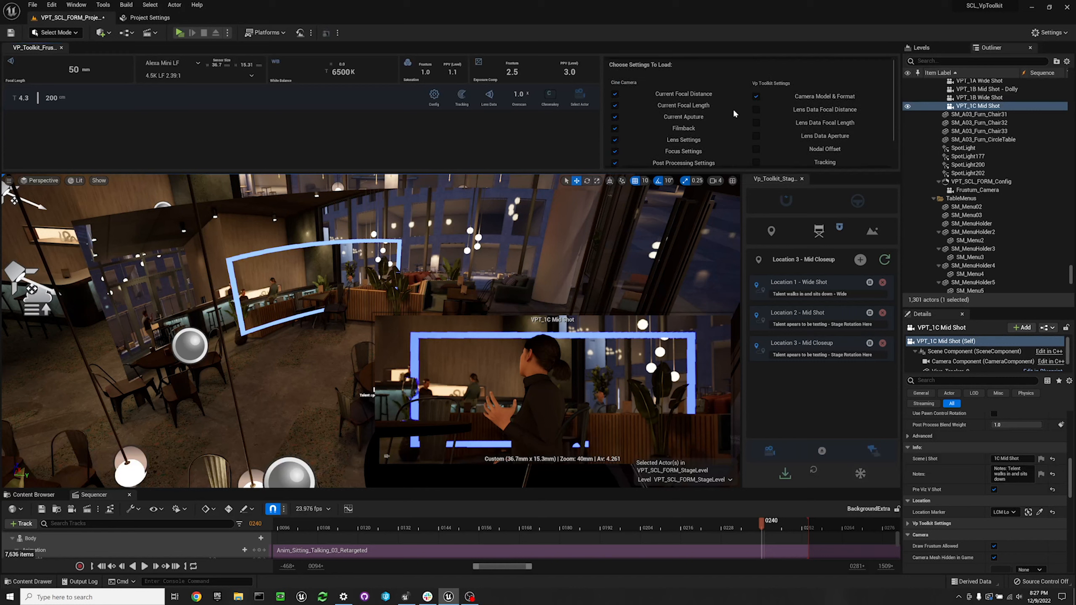
{"action": "scroll", "coordinate": [692, 99], "scroll_direction": "down", "scroll_amount": 2}
{"action": "scroll", "coordinate": [693, 99], "scroll_direction": "up", "scroll_amount": 1}
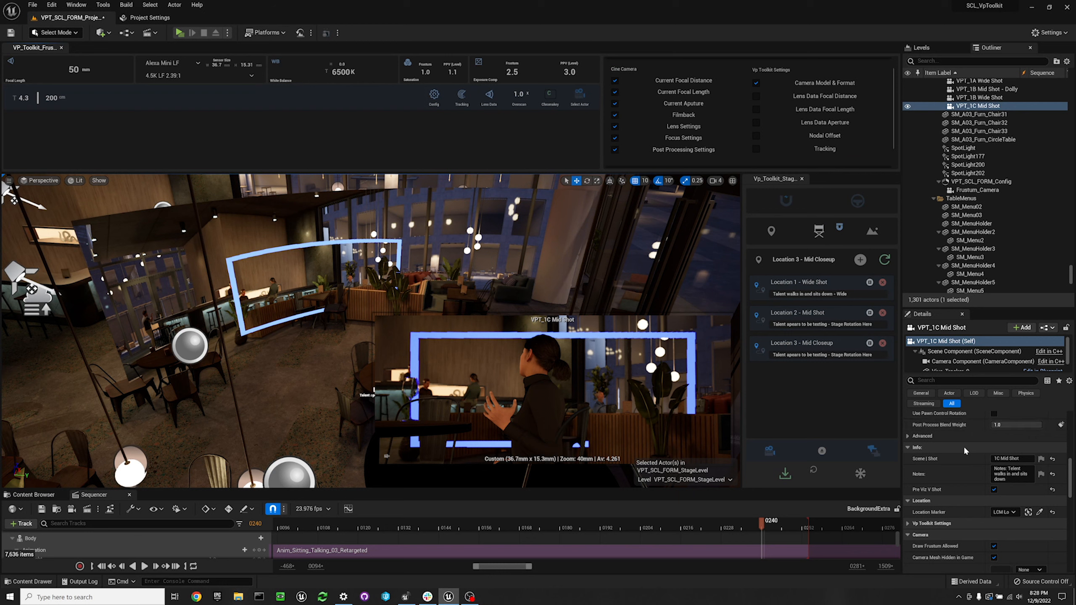
{"action": "scroll", "coordinate": [963, 446], "scroll_direction": "down", "scroll_amount": 8}
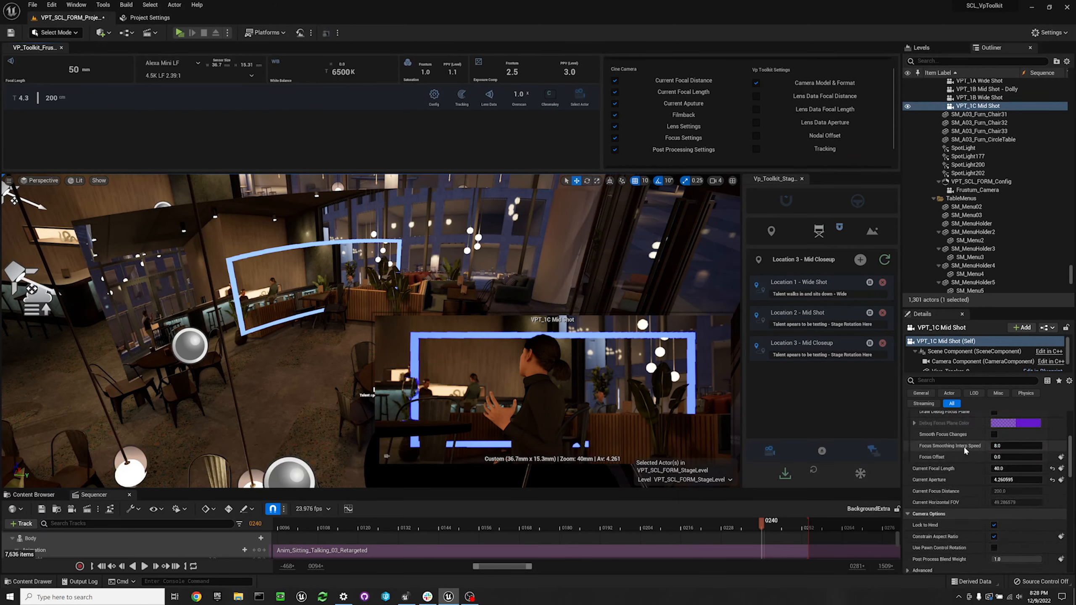
{"action": "scroll", "coordinate": [961, 439], "scroll_direction": "up", "scroll_amount": 5}
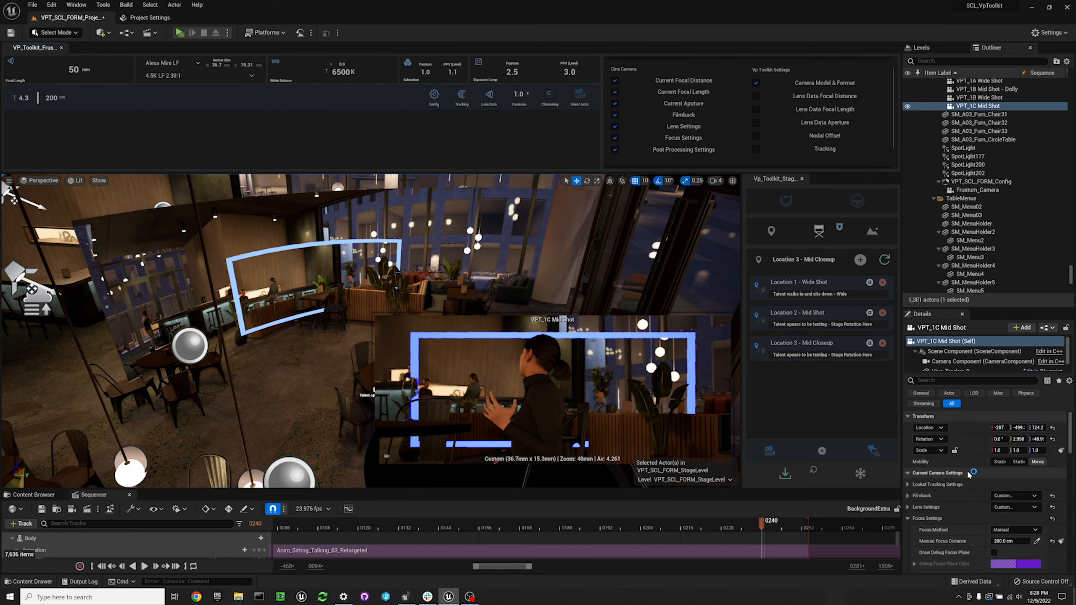
Load the 1C Mid Shot's cine camera settings with Camera Model & Format included into the frustum camera.
{"action": "left_click", "coordinate": [754, 82]}
{"action": "scroll", "coordinate": [769, 114], "scroll_direction": "down", "scroll_amount": 1}
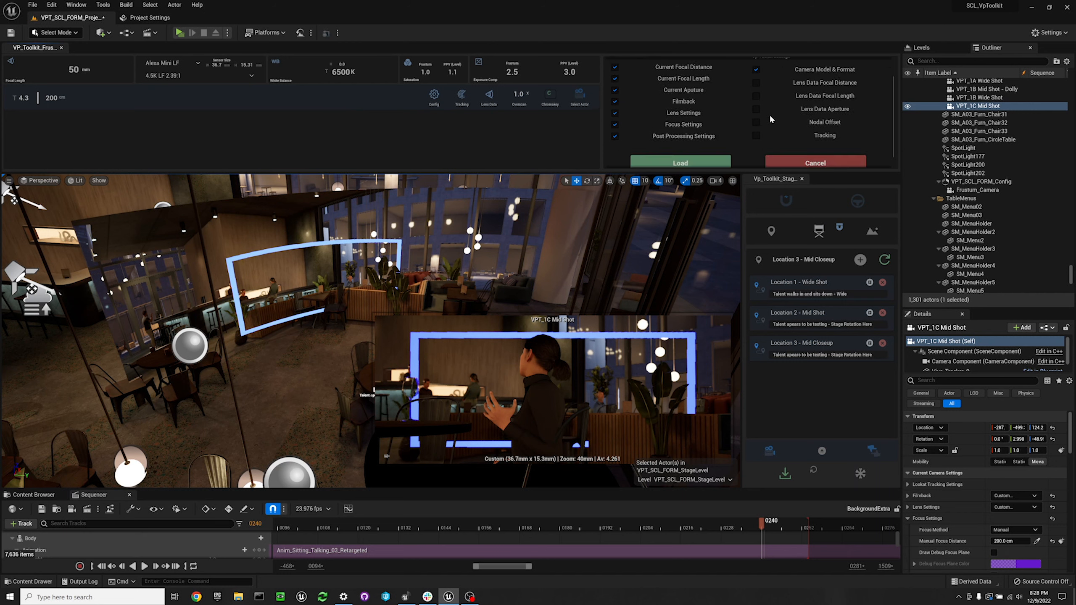
{"action": "scroll", "coordinate": [769, 114], "scroll_direction": "up", "scroll_amount": 2}
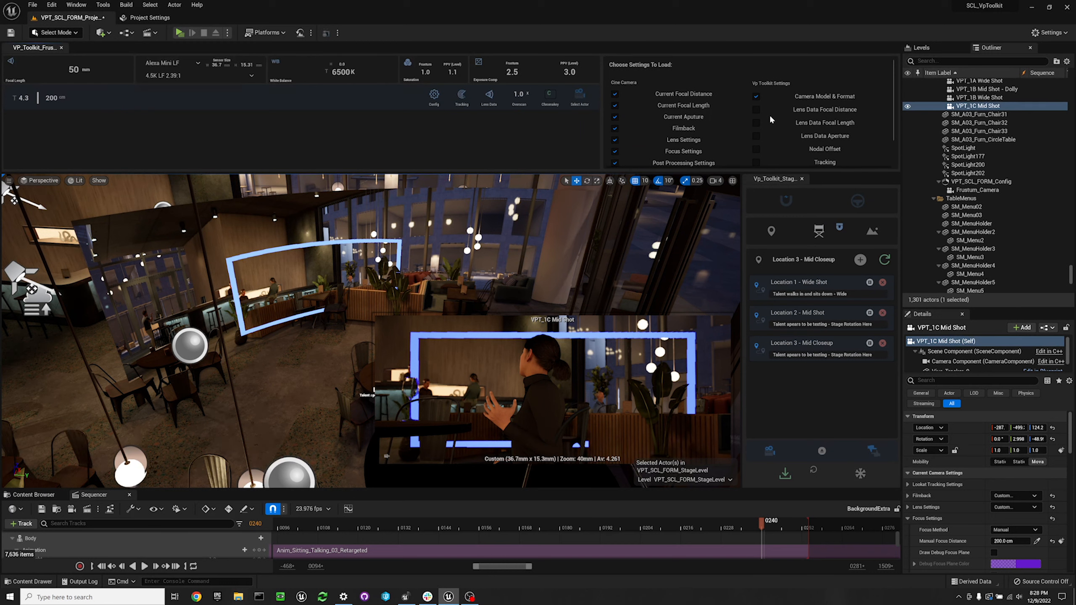
{"action": "scroll", "coordinate": [754, 110], "scroll_direction": "down", "scroll_amount": 3}
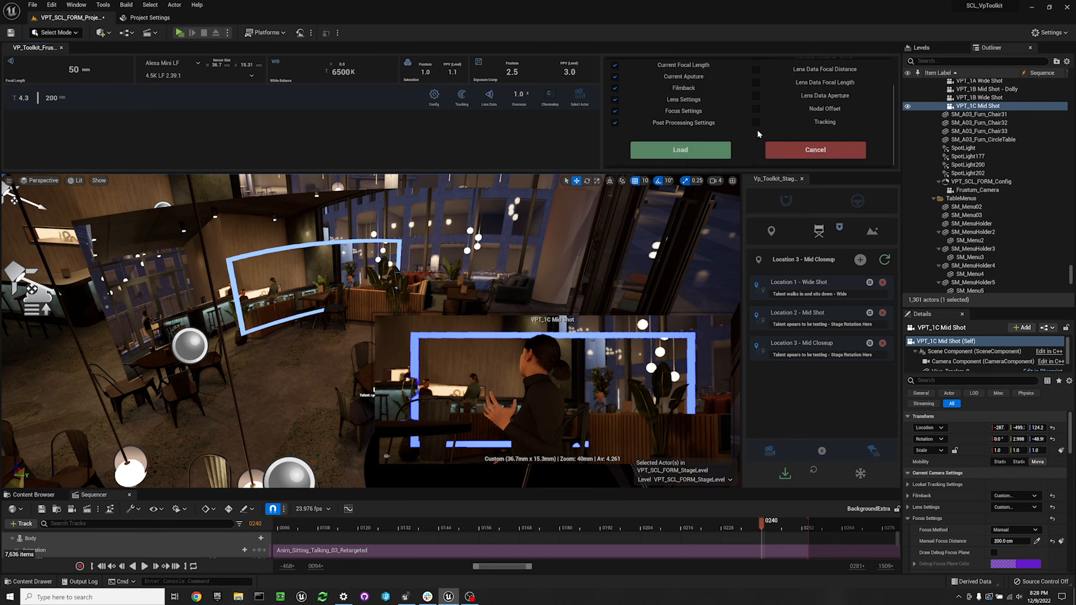
{"action": "scroll", "coordinate": [766, 102], "scroll_direction": "up", "scroll_amount": 1}
{"action": "scroll", "coordinate": [753, 91], "scroll_direction": "down", "scroll_amount": 1}
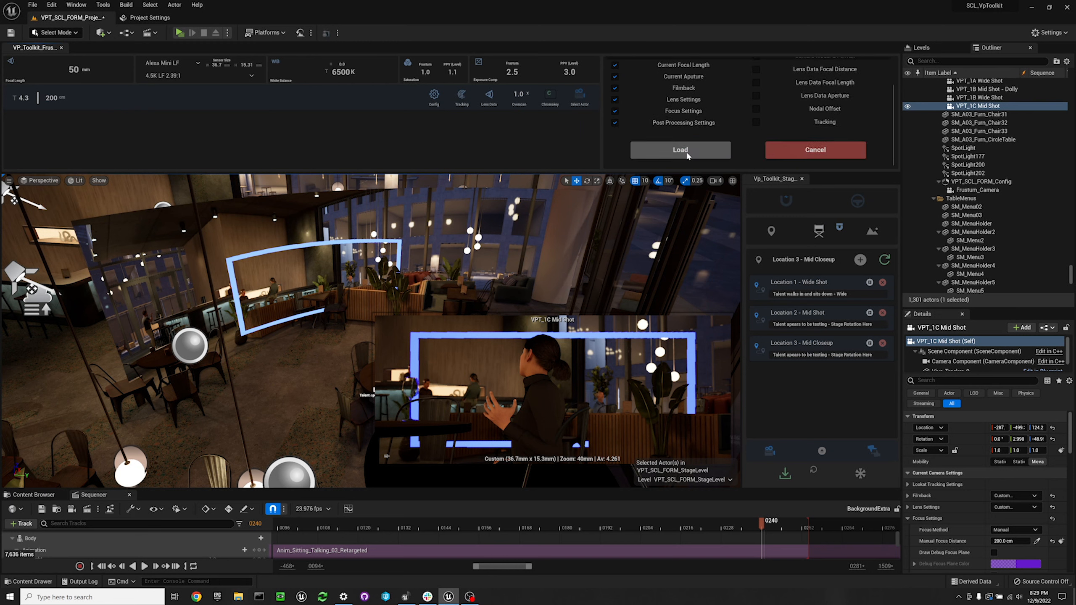
{"action": "left_click", "coordinate": [683, 151]}
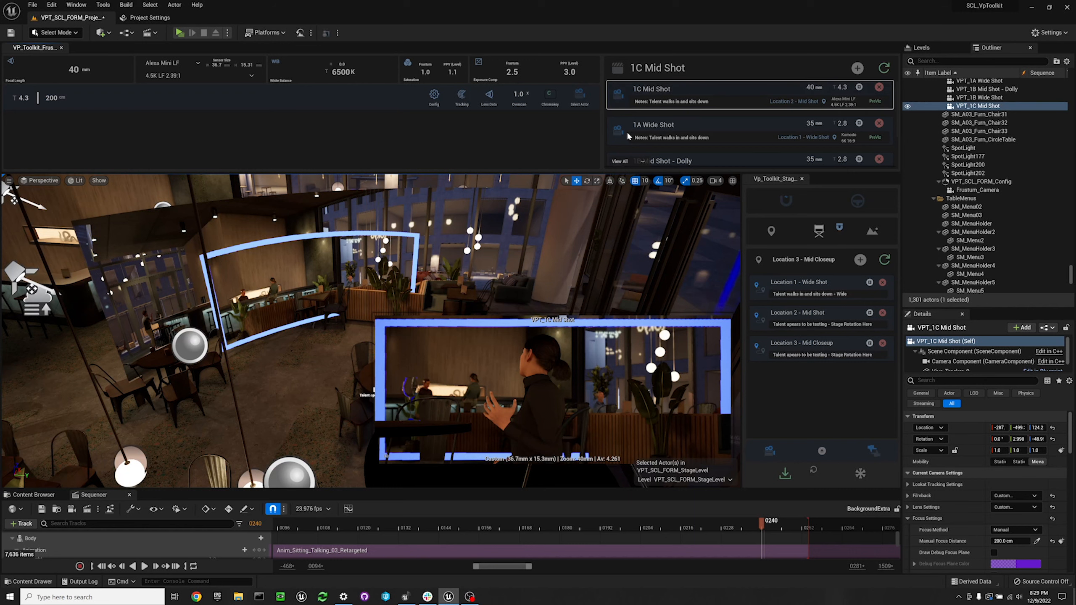
Load the 1B Mid Shot camera reference and select the frustum camera actor.
{"action": "left_click", "coordinate": [709, 127]}
{"action": "left_click", "coordinate": [720, 148]}
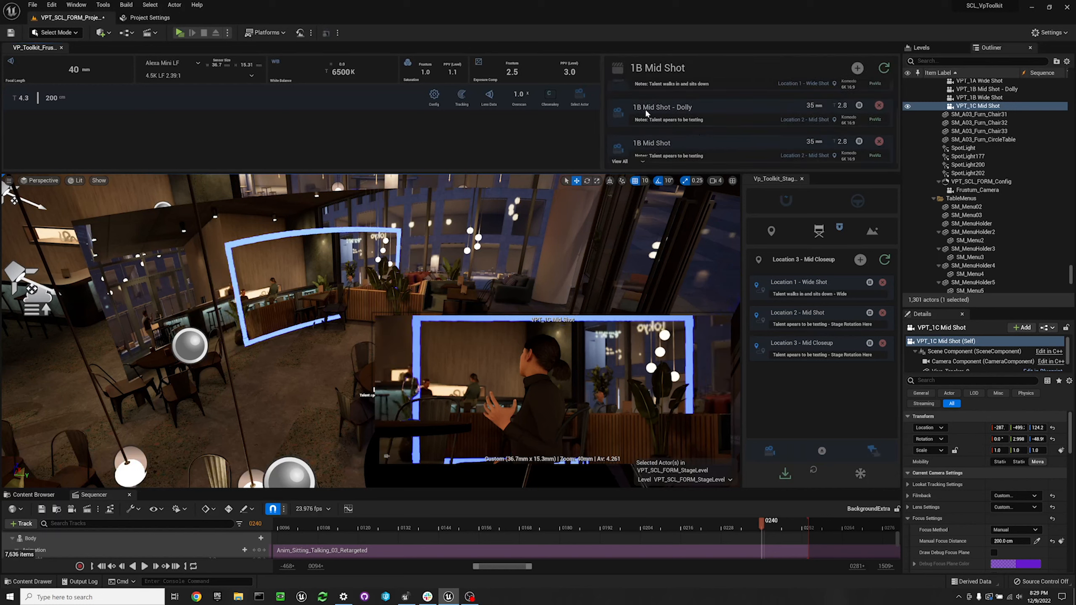
{"action": "left_click", "coordinate": [579, 96]}
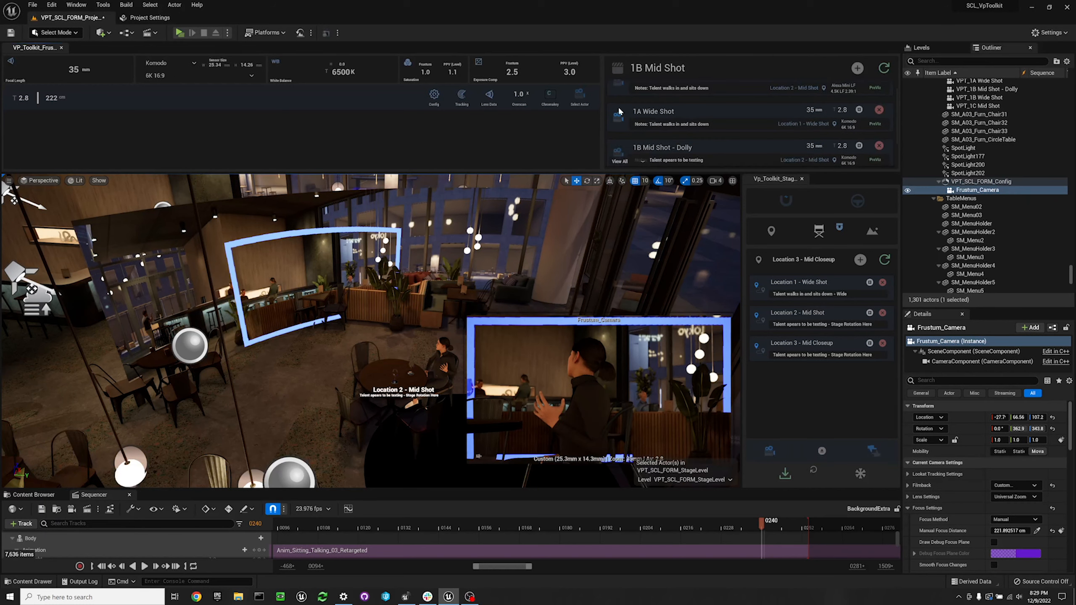
Load the 1A Wide Shot's camera settings into the frustum camera with the default load options.
{"action": "left_click", "coordinate": [620, 113]}
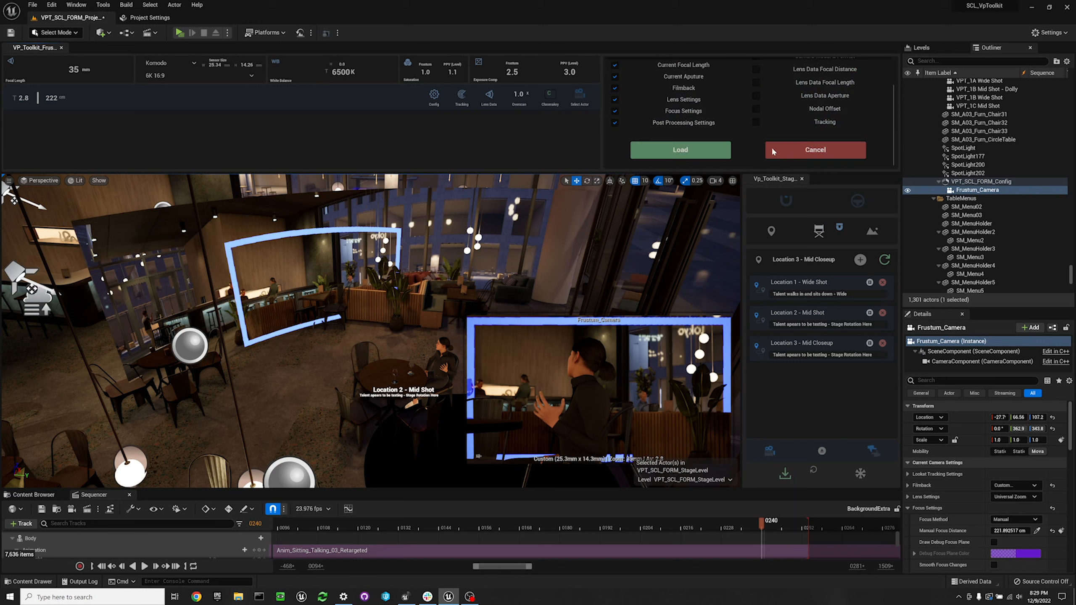
{"action": "left_click", "coordinate": [711, 149]}
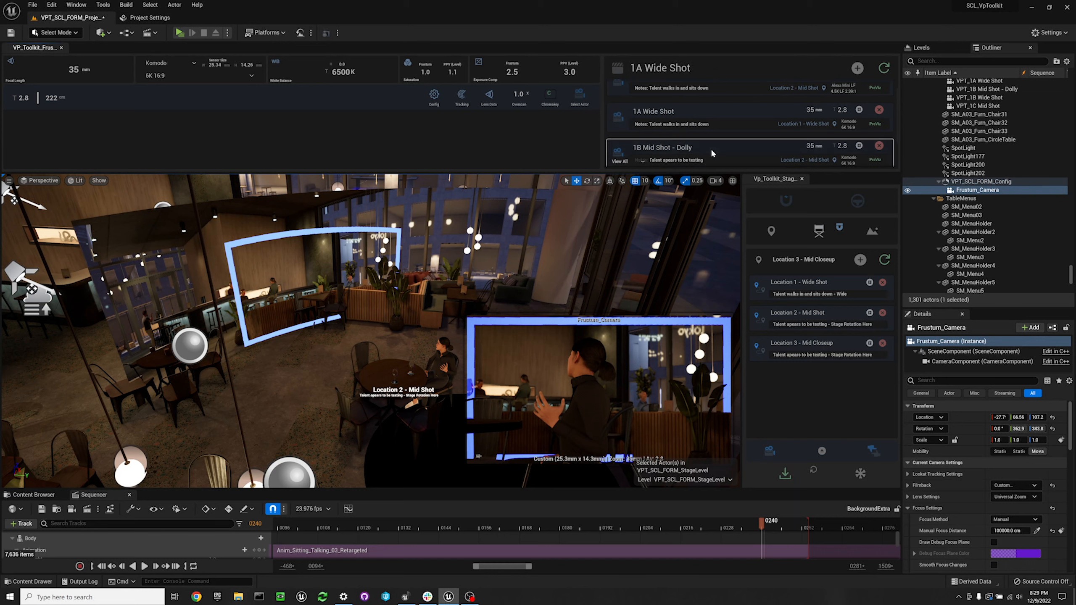